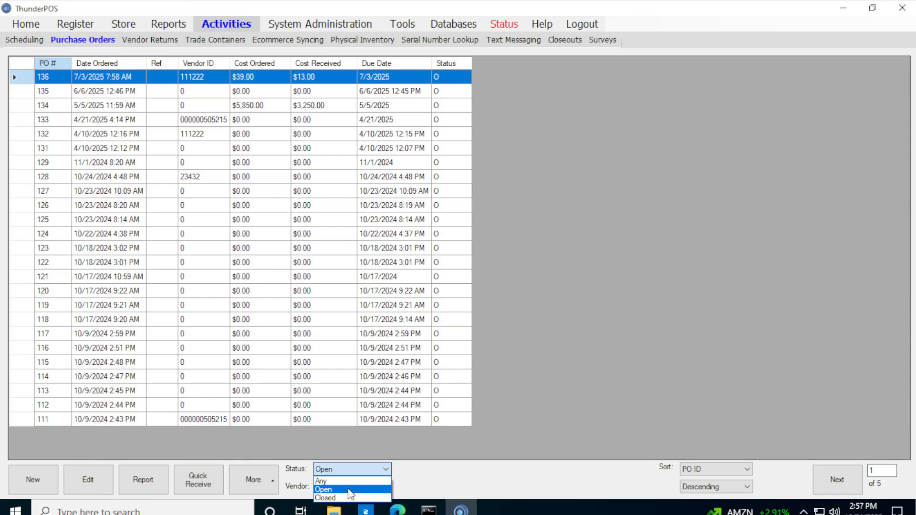
Keep the order list filtered to Open status and start a new purchase order for the vendor ALLIANCE.
{"action": "left_click", "coordinate": [349, 491]}
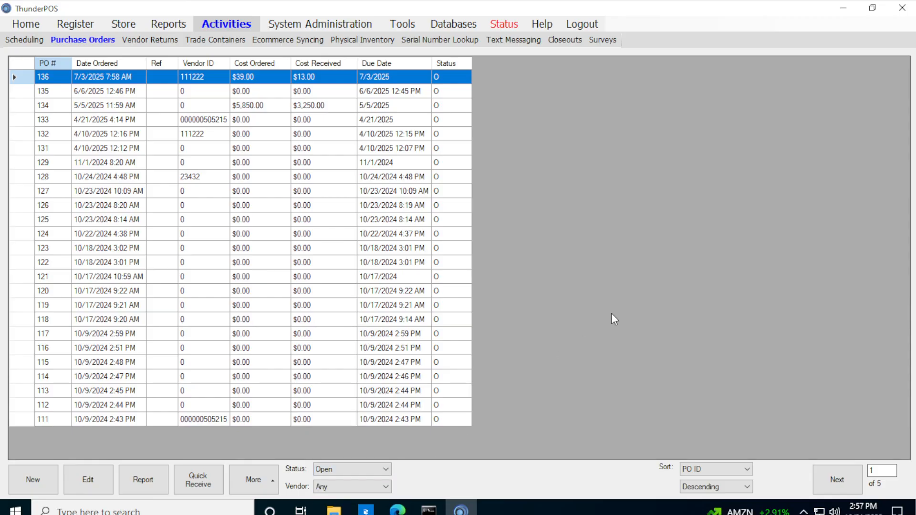
{"action": "left_click", "coordinate": [40, 485]}
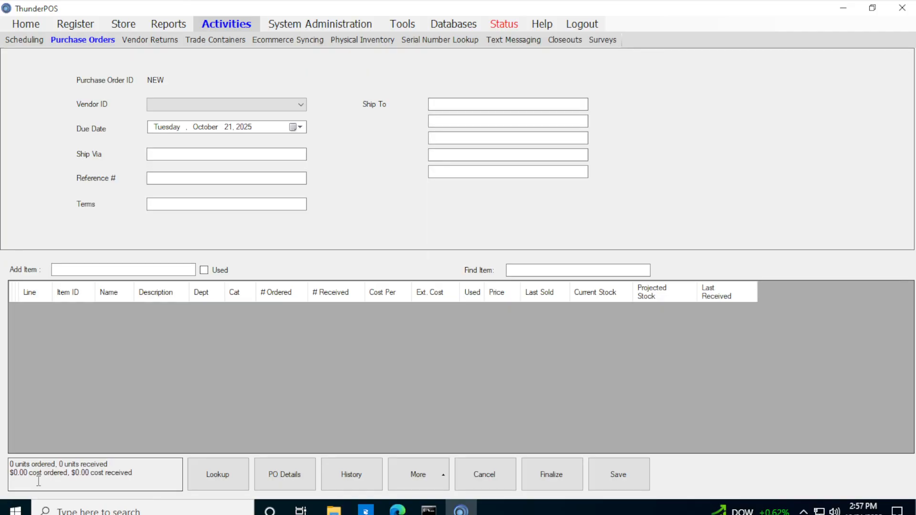
{"action": "left_click", "coordinate": [221, 114]}
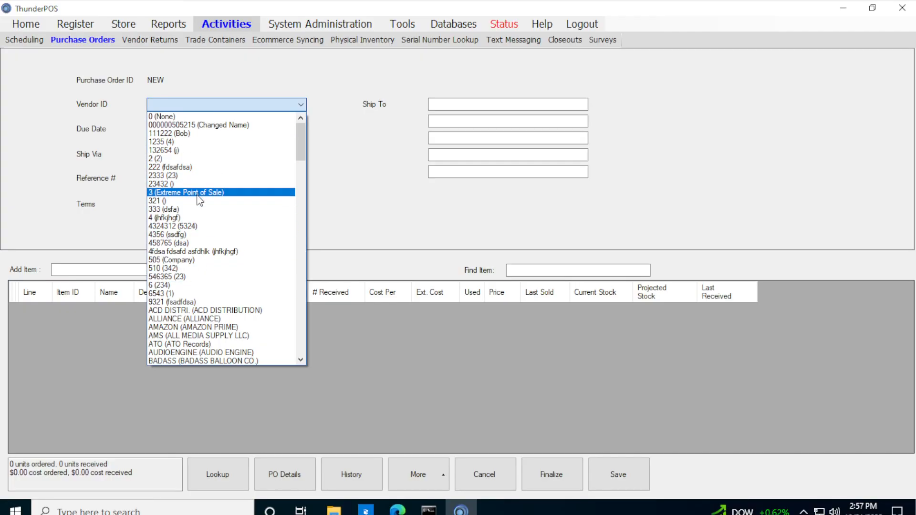
{"action": "left_click", "coordinate": [210, 319]}
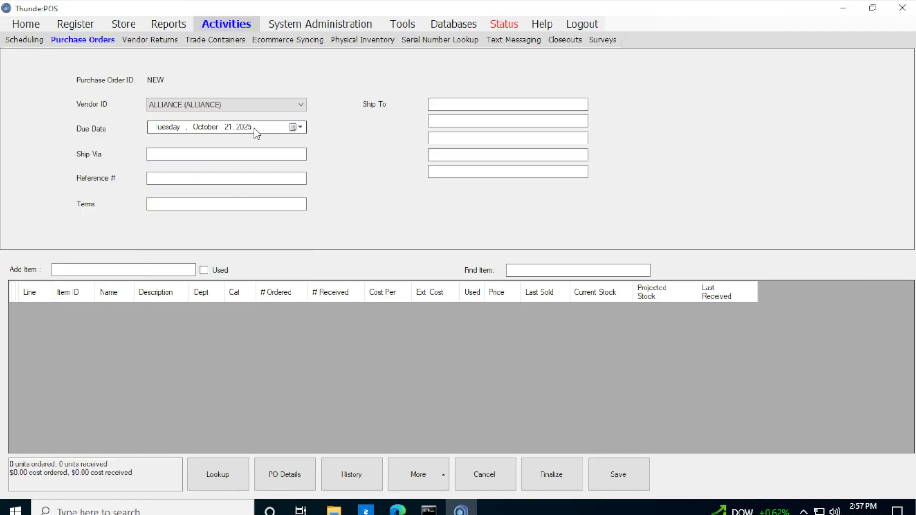
{"action": "left_click", "coordinate": [216, 154]}
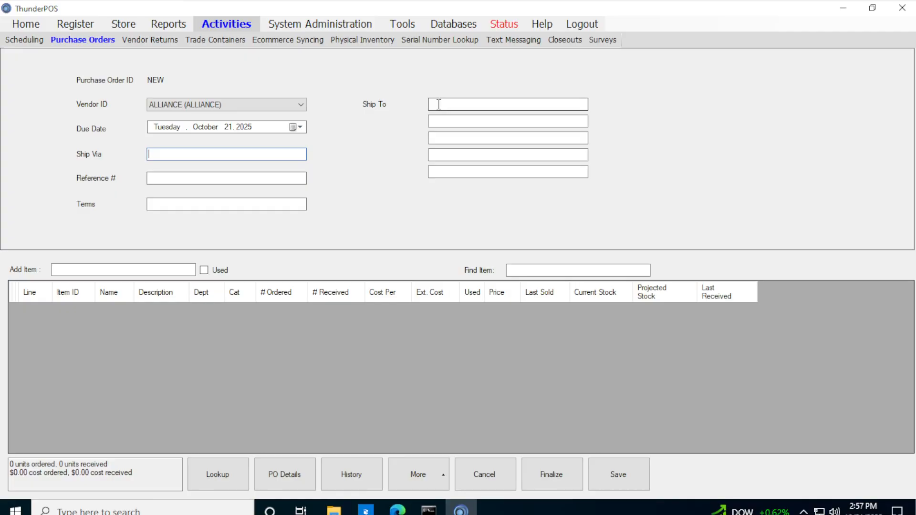
Collapse the purchase order's detail fields and preview the item lookup criteria.
{"action": "left_click", "coordinate": [296, 471]}
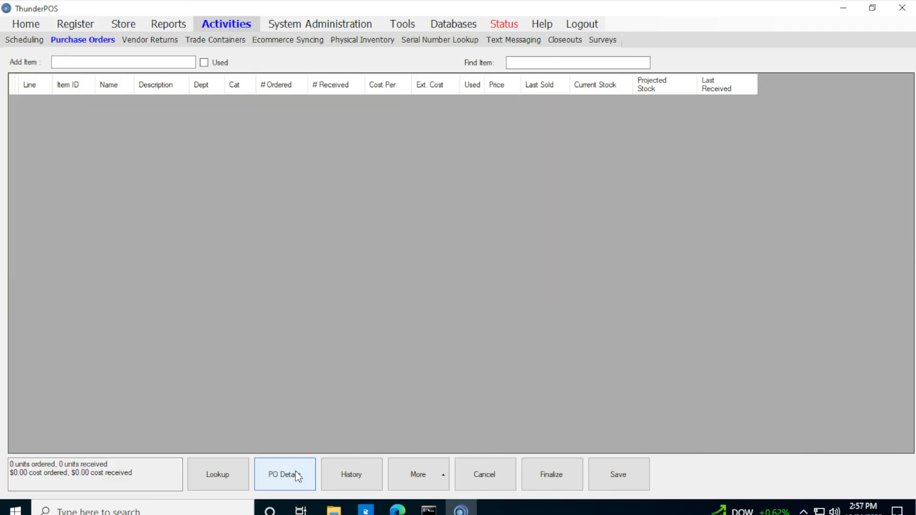
{"action": "left_click", "coordinate": [296, 471]}
{"action": "left_click", "coordinate": [296, 471]}
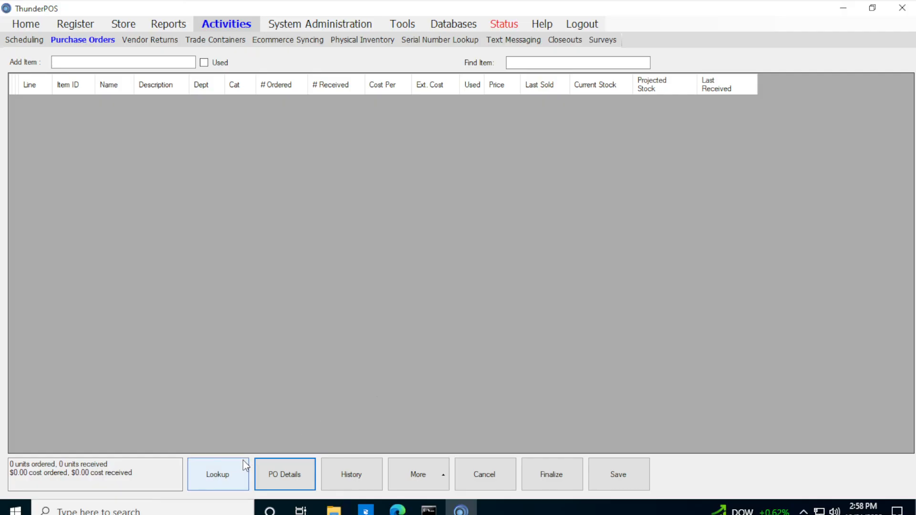
{"action": "left_click", "coordinate": [222, 484]}
{"action": "left_click", "coordinate": [210, 484]}
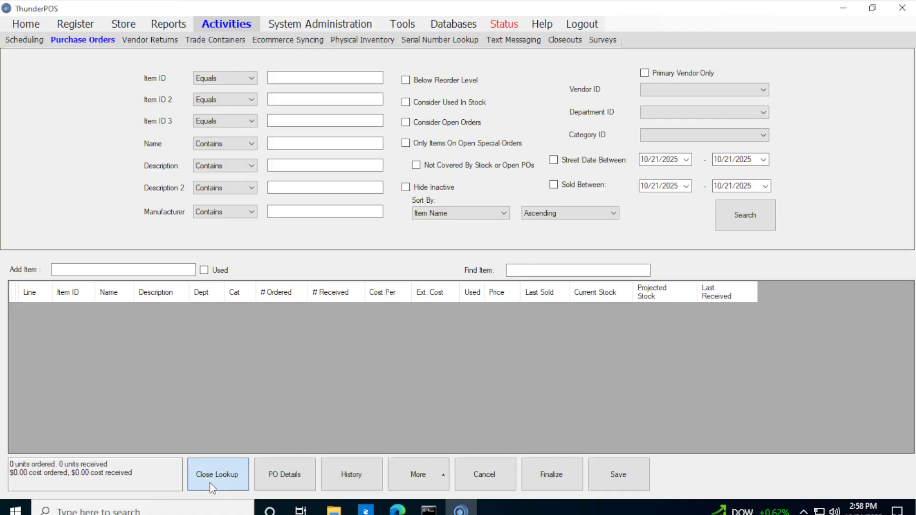
Review the purchase order options for vendor cost, displayed columns and quantity prompting, and accept them.
{"action": "left_click", "coordinate": [428, 482]}
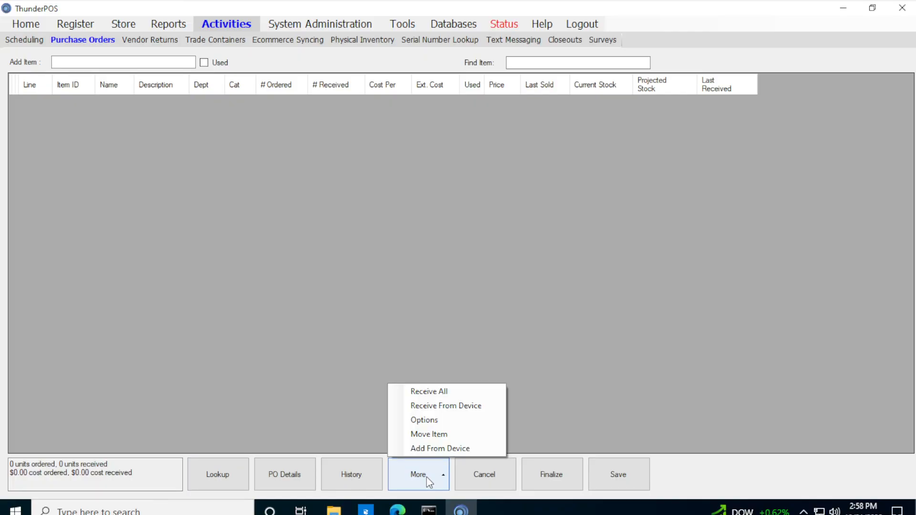
{"action": "left_click", "coordinate": [439, 420]}
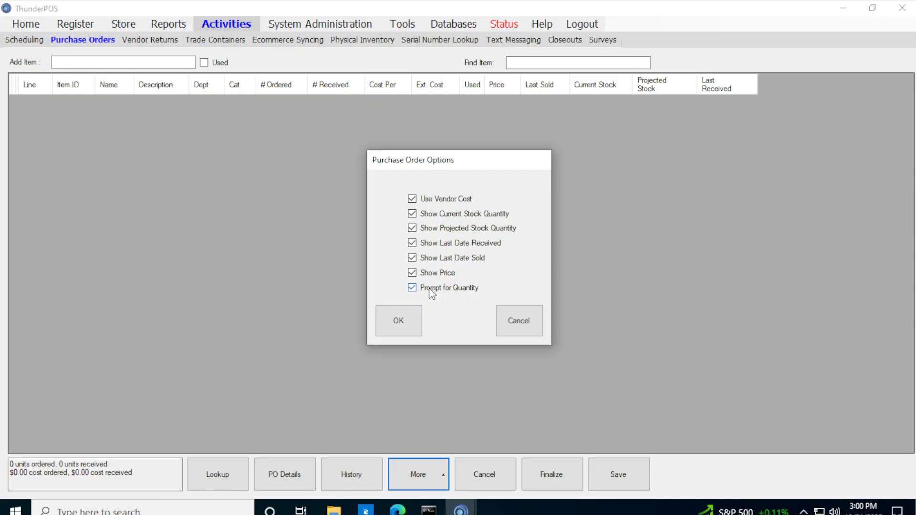
{"action": "left_click", "coordinate": [400, 328]}
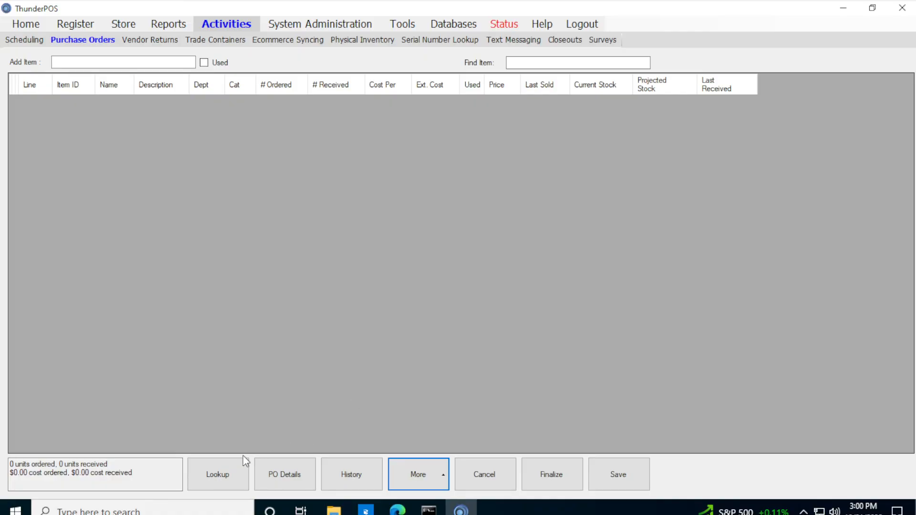
Search the item lookup for items below their reorder level.
{"action": "left_click", "coordinate": [218, 481]}
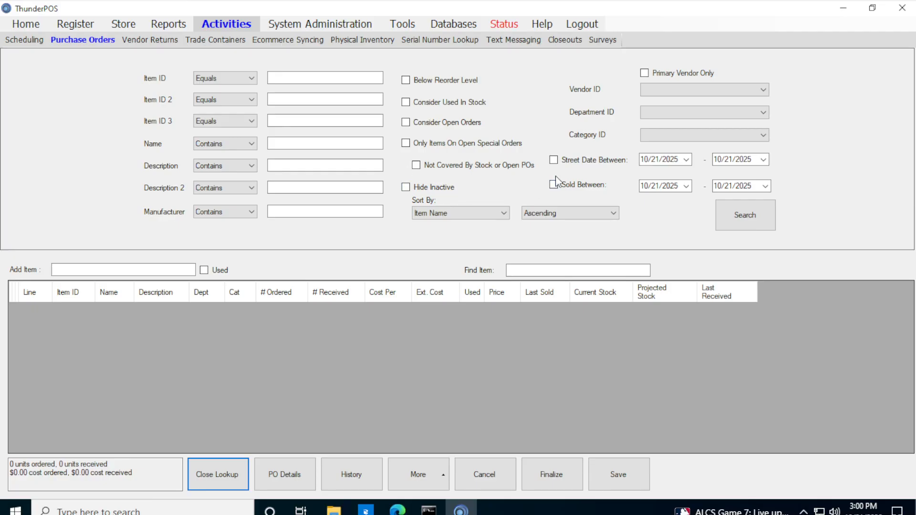
{"action": "left_click", "coordinate": [459, 82]}
{"action": "left_click", "coordinate": [748, 209]}
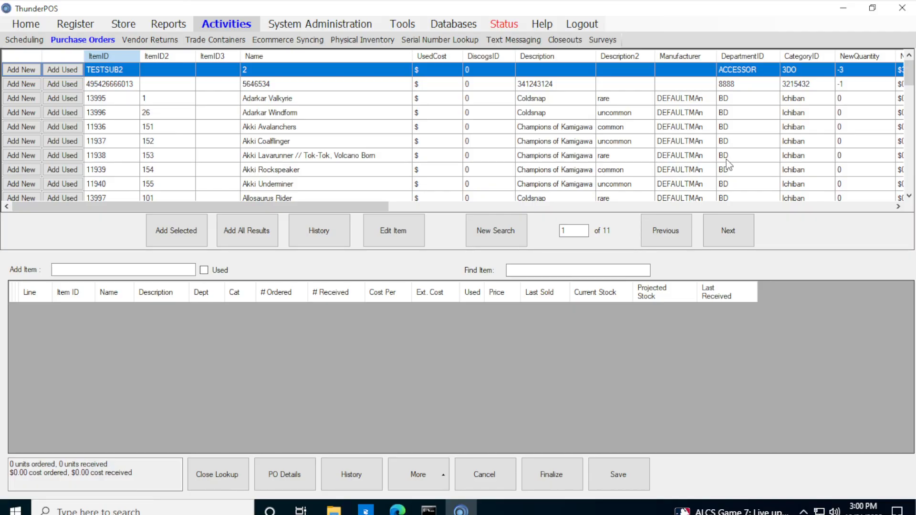
Browse to the third page of results and add one FISHING CONTROLLER - SEGA DREAMCAST (Sega Brand) to the order.
{"action": "scroll", "coordinate": [253, 133], "scroll_direction": "down", "scroll_amount": 5}
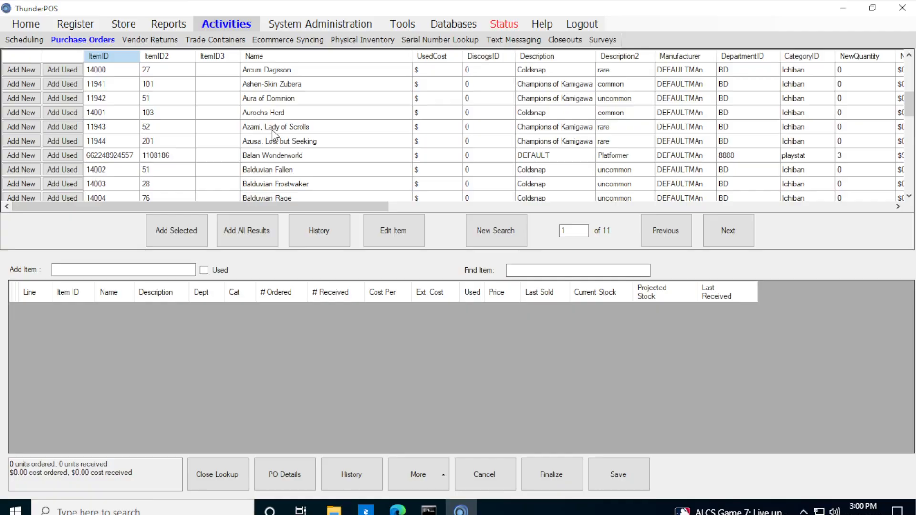
{"action": "left_click", "coordinate": [737, 228]}
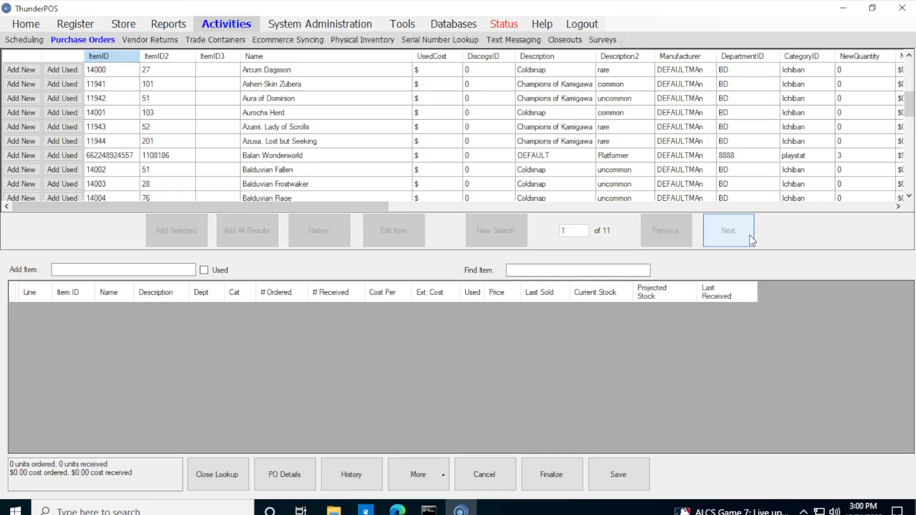
{"action": "left_click", "coordinate": [395, 128]}
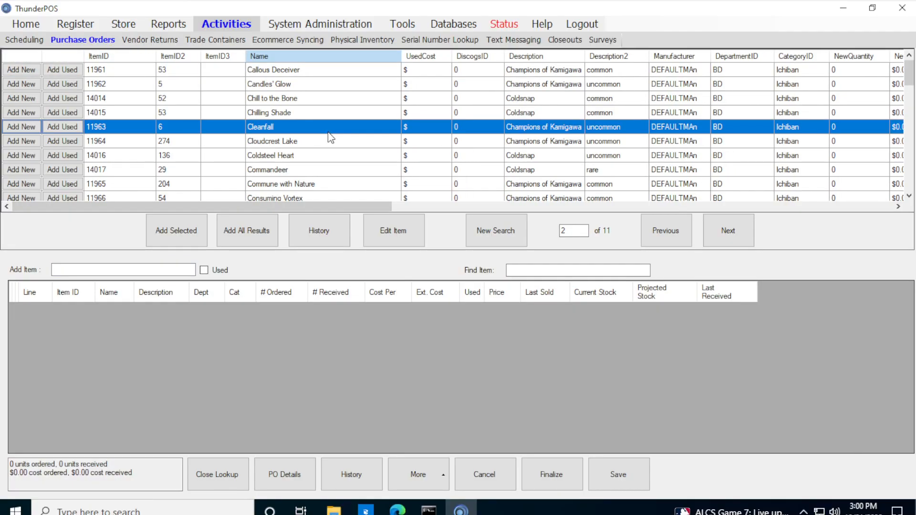
{"action": "left_click", "coordinate": [71, 128]}
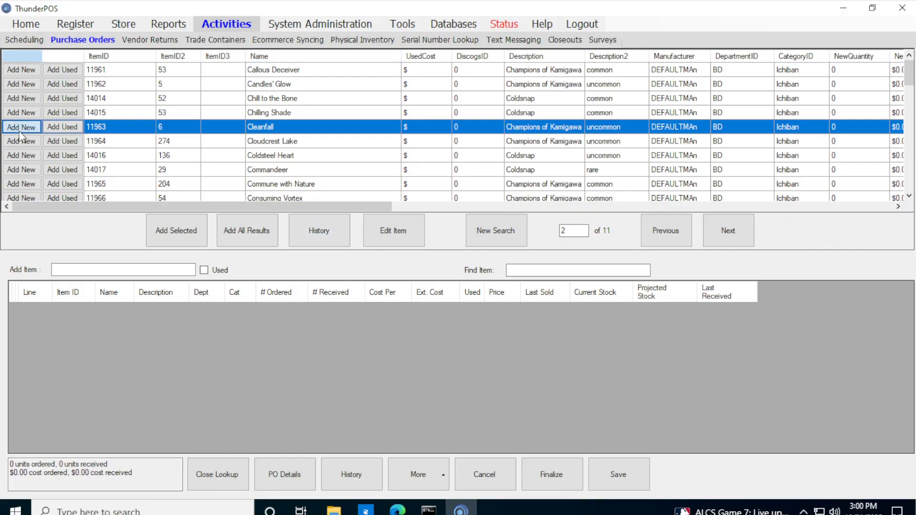
{"action": "left_click", "coordinate": [459, 334]}
{"action": "left_click", "coordinate": [720, 234]}
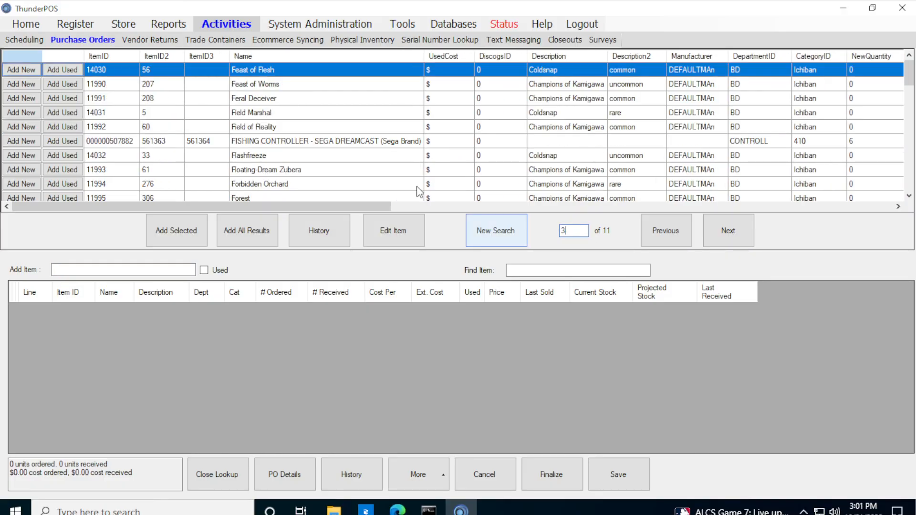
{"action": "left_click", "coordinate": [389, 141]}
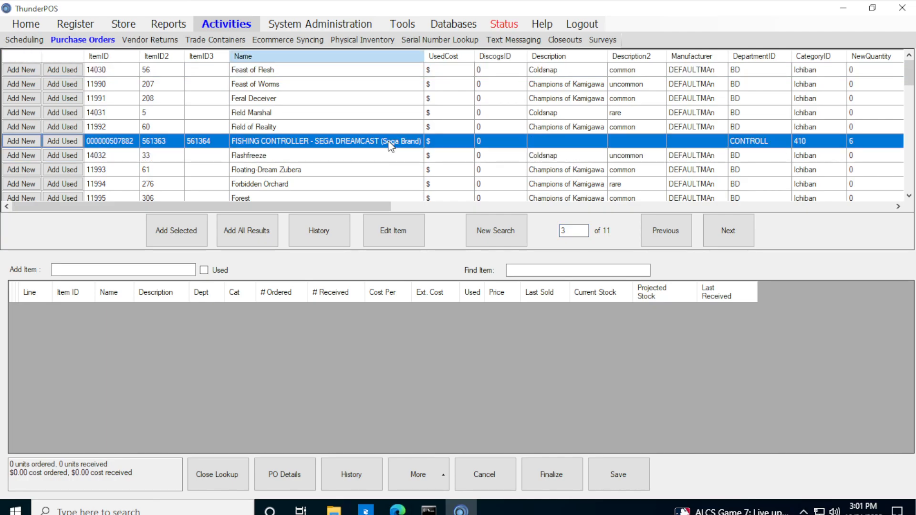
{"action": "left_click", "coordinate": [205, 234]}
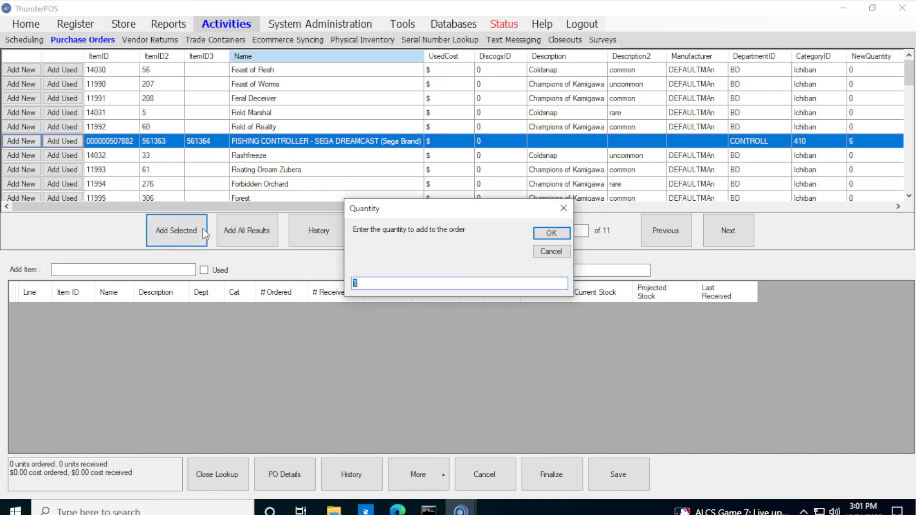
{"action": "left_click", "coordinate": [552, 234]}
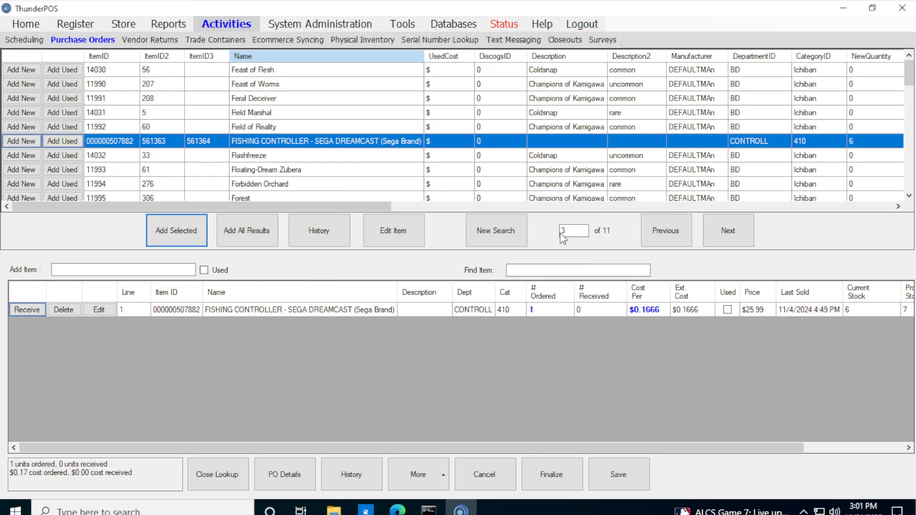
Look over the fishing controller's order line and return the item lookup to its search criteria.
{"action": "left_click", "coordinate": [651, 310]}
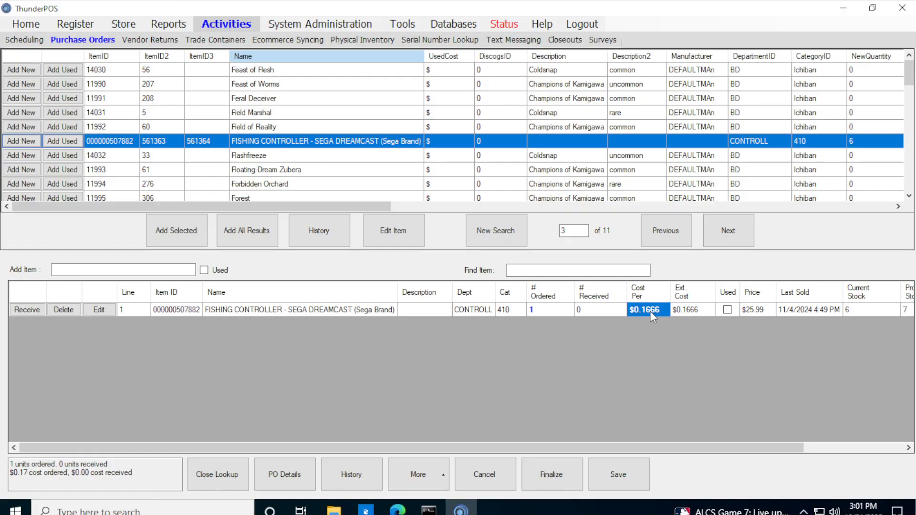
{"action": "key", "text": "Left"}
{"action": "key", "text": "Left"}
{"action": "key", "text": "Left"}
{"action": "key", "text": "Left"}
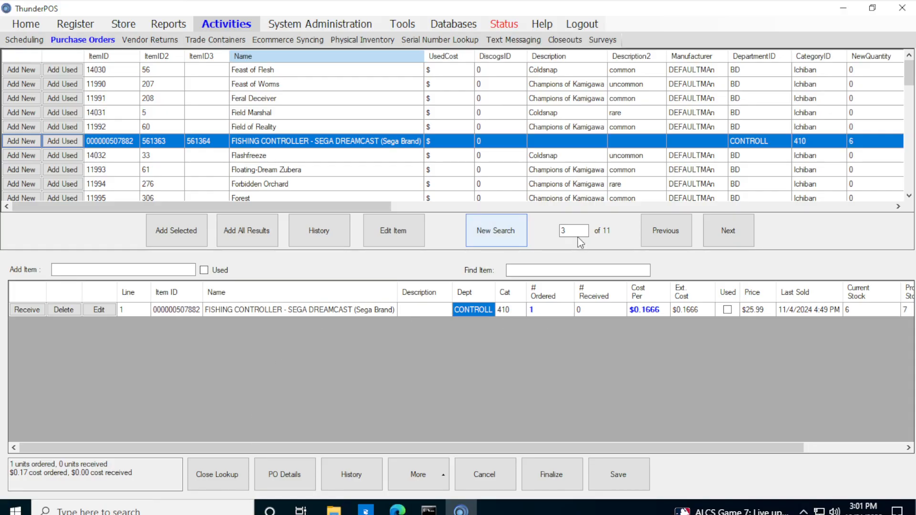
{"action": "left_click", "coordinate": [520, 237]}
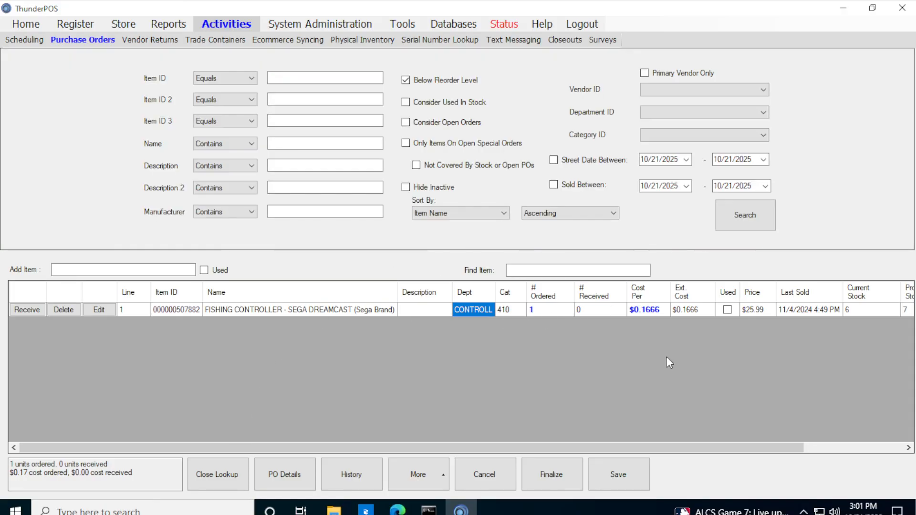
Set the fishing controller line to 2 units ordered at a cost of $1.00 each.
{"action": "left_click", "coordinate": [546, 311]}
{"action": "left_click", "coordinate": [657, 309]}
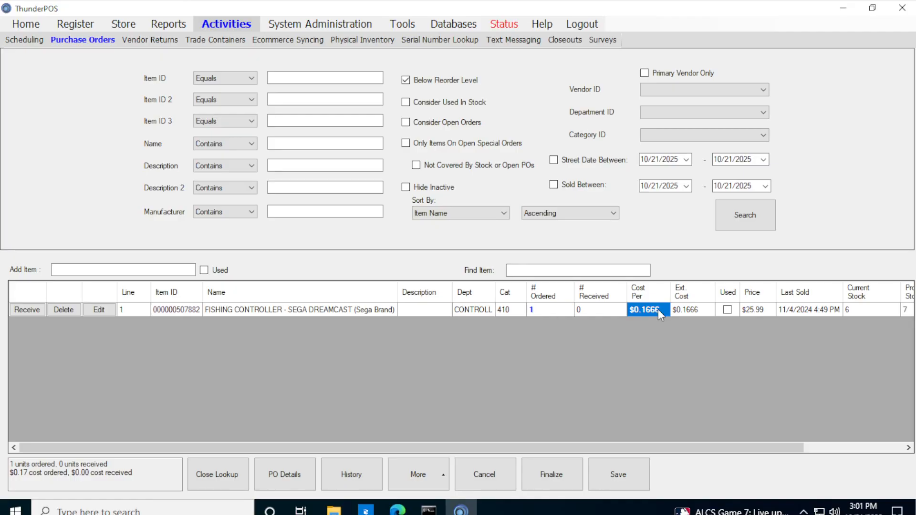
{"action": "left_click", "coordinate": [556, 313]}
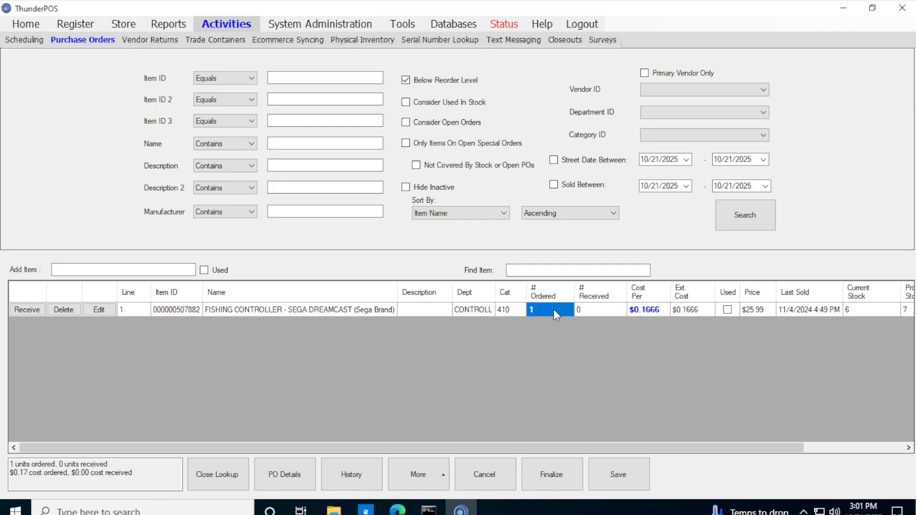
{"action": "key", "text": "Tab"}
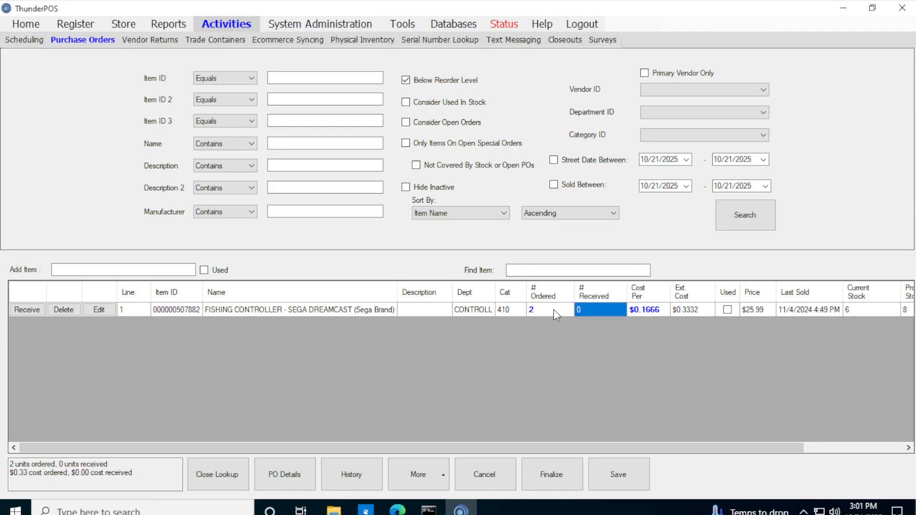
{"action": "key", "text": "Tab"}
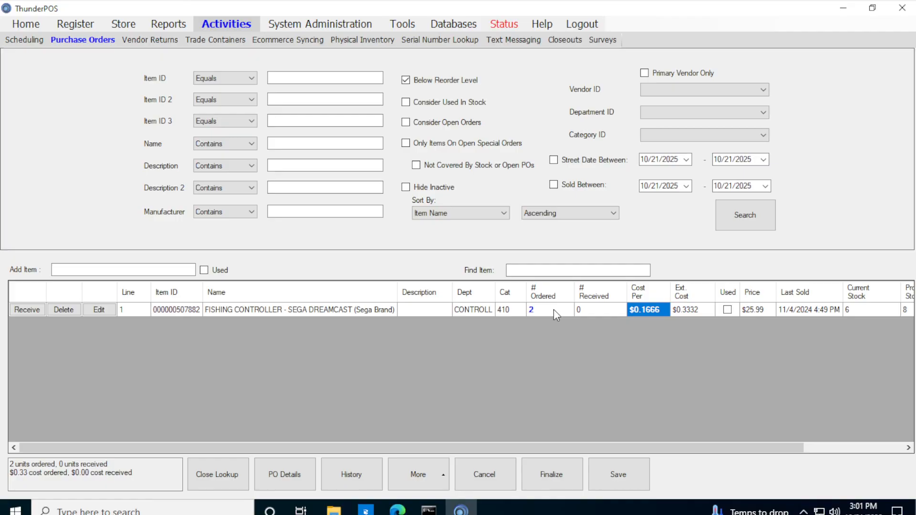
{"action": "type", "text": "1"}
{"action": "key", "text": "Tab"}
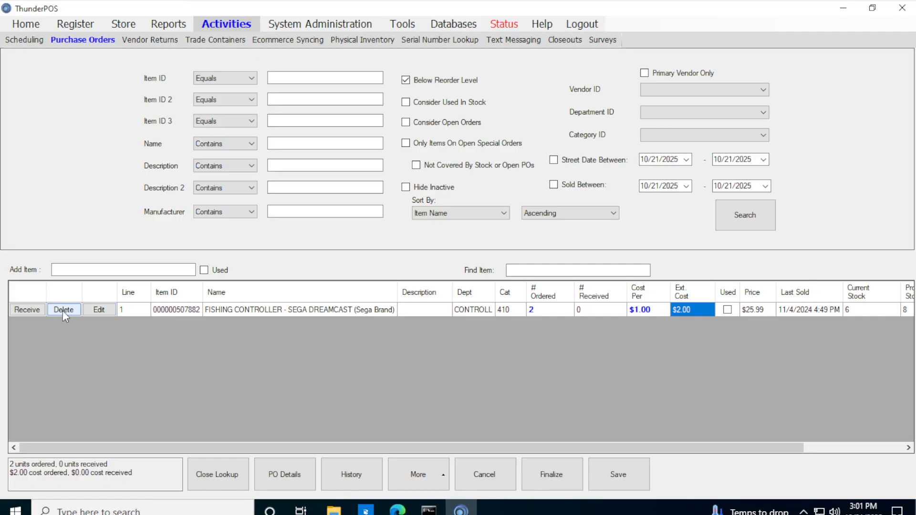
View the fishing controller's item record without changing it, and look over the order's additional actions.
{"action": "left_click", "coordinate": [102, 311]}
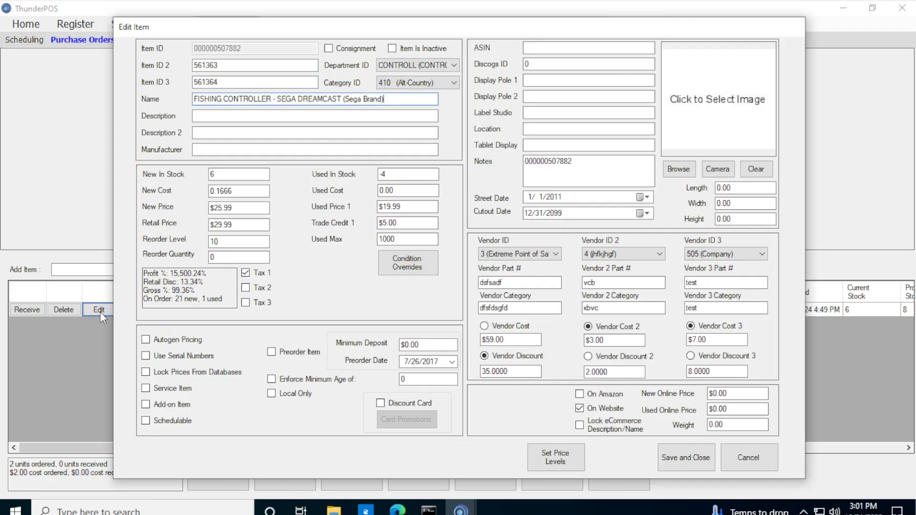
{"action": "left_click", "coordinate": [764, 460]}
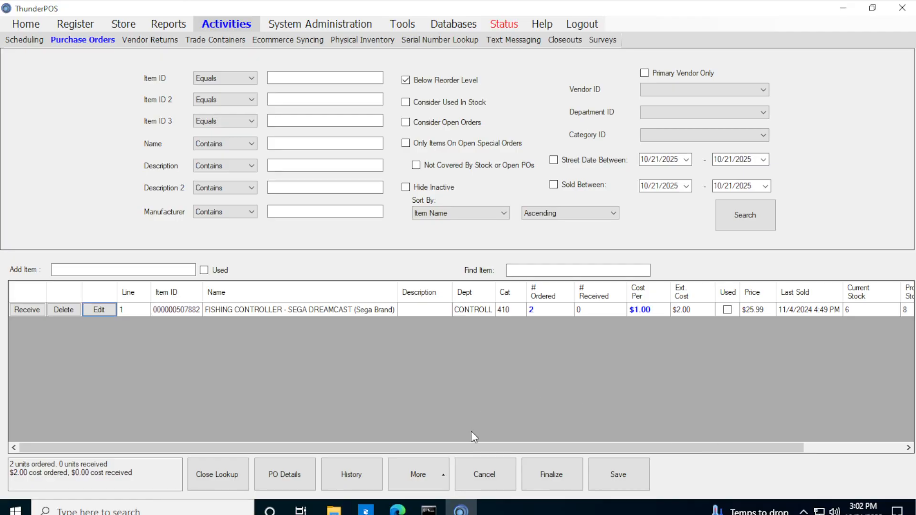
{"action": "left_click", "coordinate": [418, 478]}
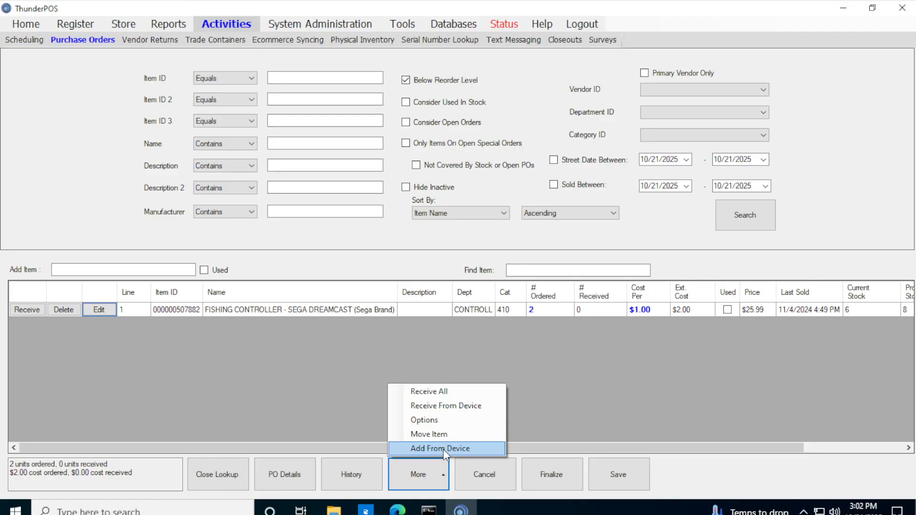
{"action": "left_click", "coordinate": [317, 406]}
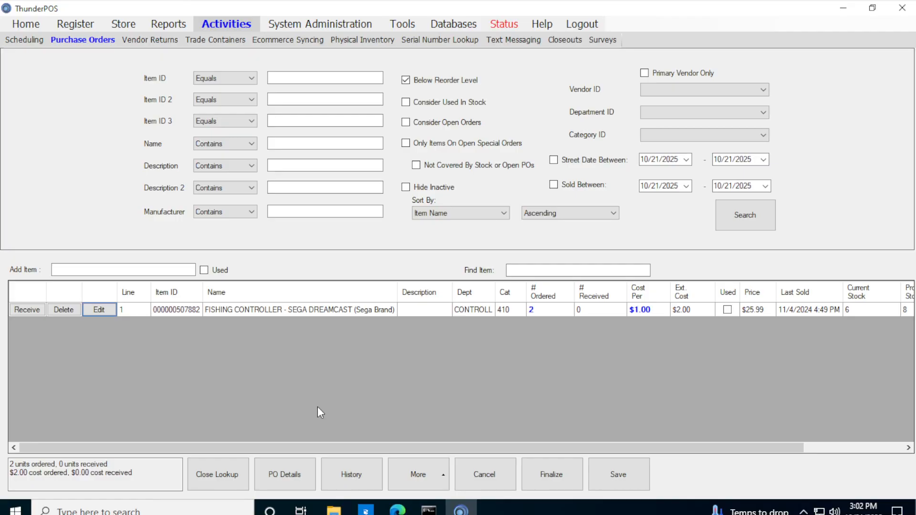
Check the quantity-to-receive prompt for the fishing controller line, cancel it, and go to the order's item finder.
{"action": "left_click", "coordinate": [27, 310]}
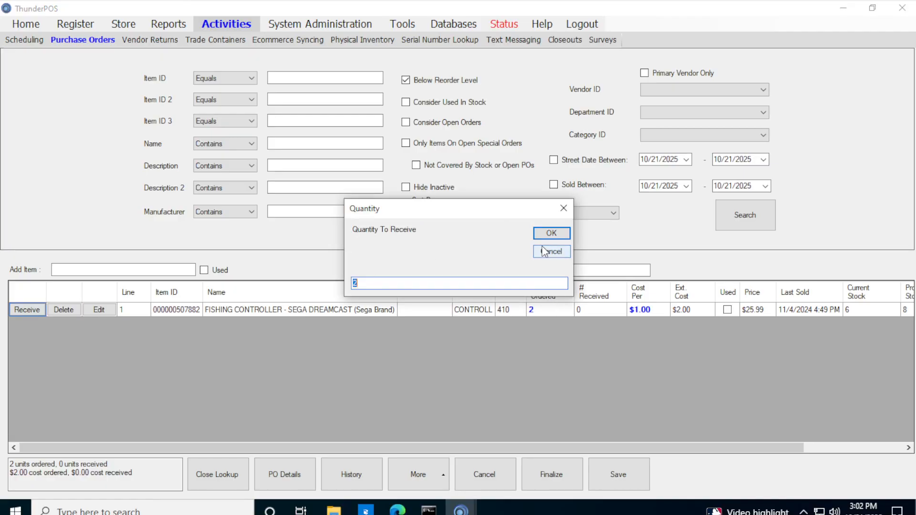
{"action": "left_click", "coordinate": [553, 252]}
{"action": "left_click", "coordinate": [549, 270]}
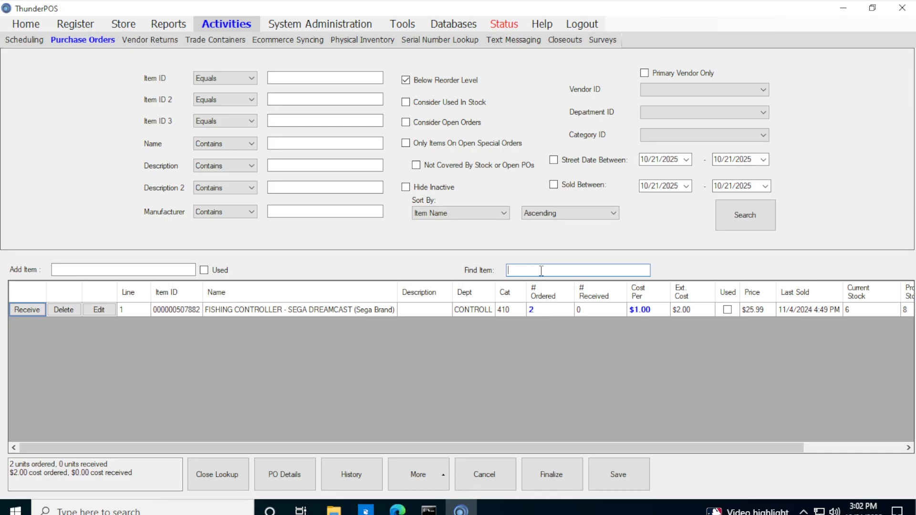
Receive the whole purchase order by setting all received quantities to the ordered quantities.
{"action": "left_click", "coordinate": [148, 270]}
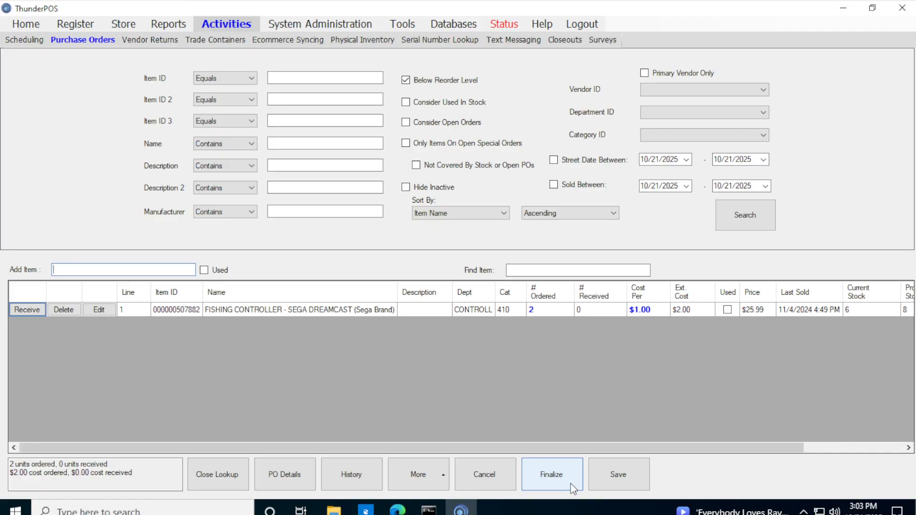
{"action": "left_click", "coordinate": [419, 475]}
{"action": "left_click", "coordinate": [456, 392]}
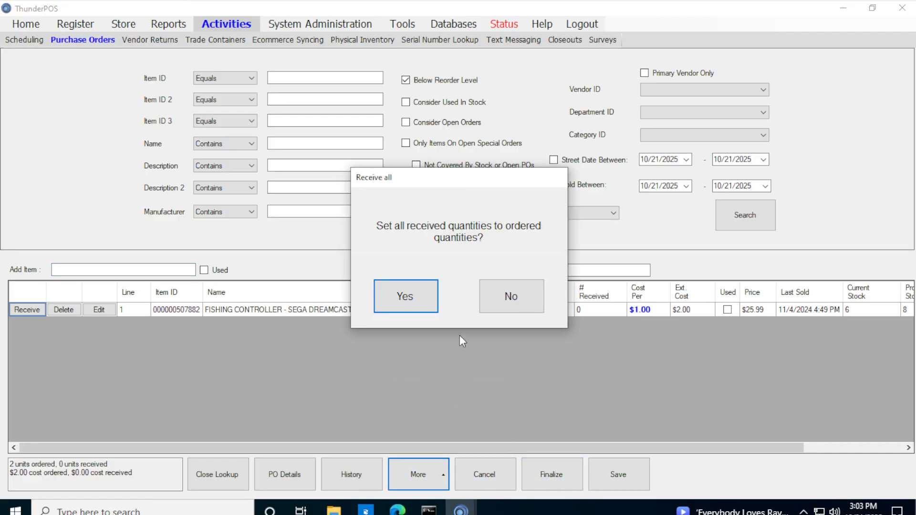
{"action": "left_click", "coordinate": [427, 296]}
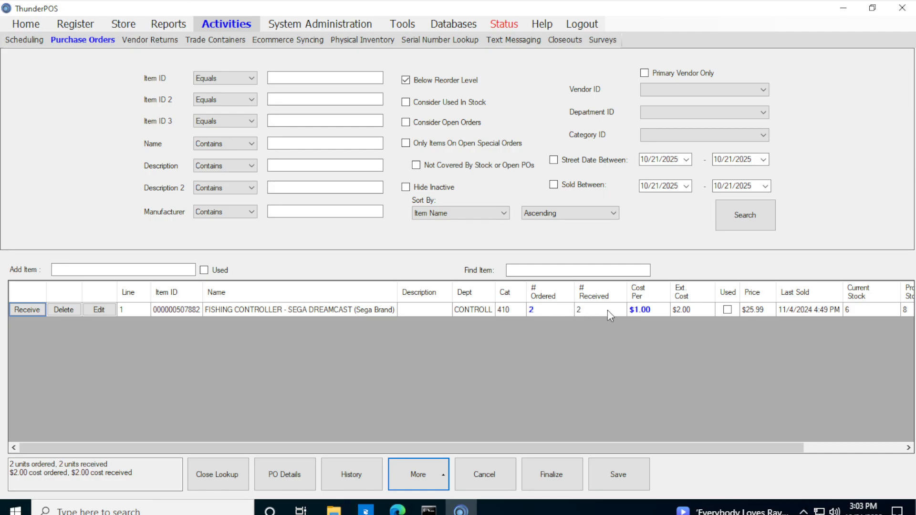
Select the fishing controller line's item ID, finalize the purchase order and confirm it.
{"action": "left_click", "coordinate": [191, 310]}
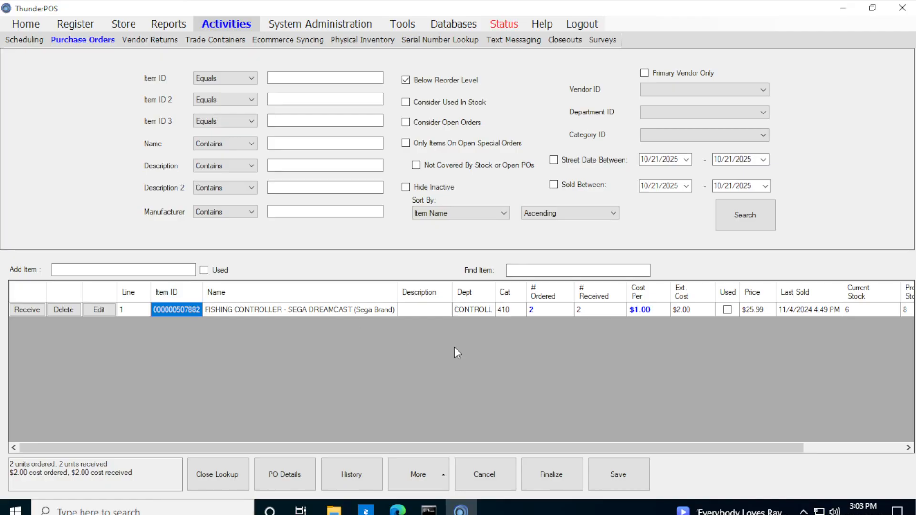
{"action": "left_click", "coordinate": [545, 477]}
{"action": "left_click", "coordinate": [405, 298]}
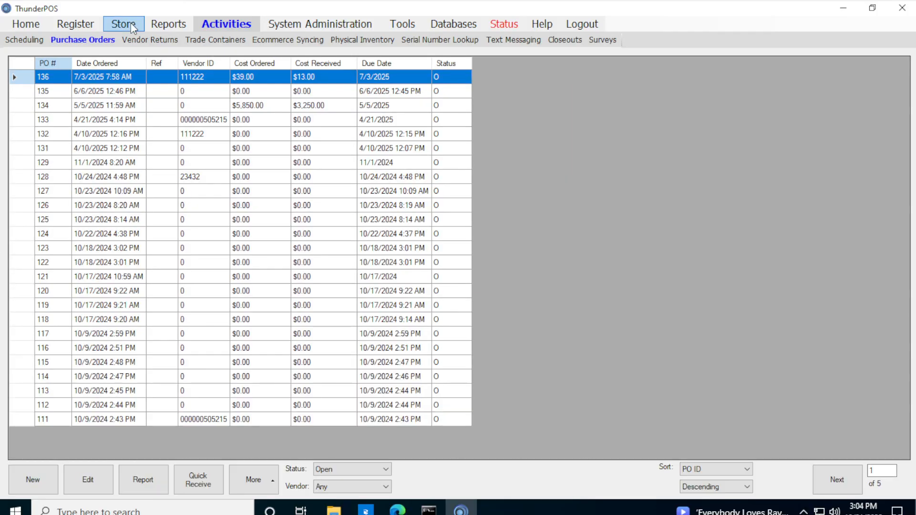
Look over the vendor filter choices and filter the purchase order list to Closed status.
{"action": "left_click", "coordinate": [385, 486]}
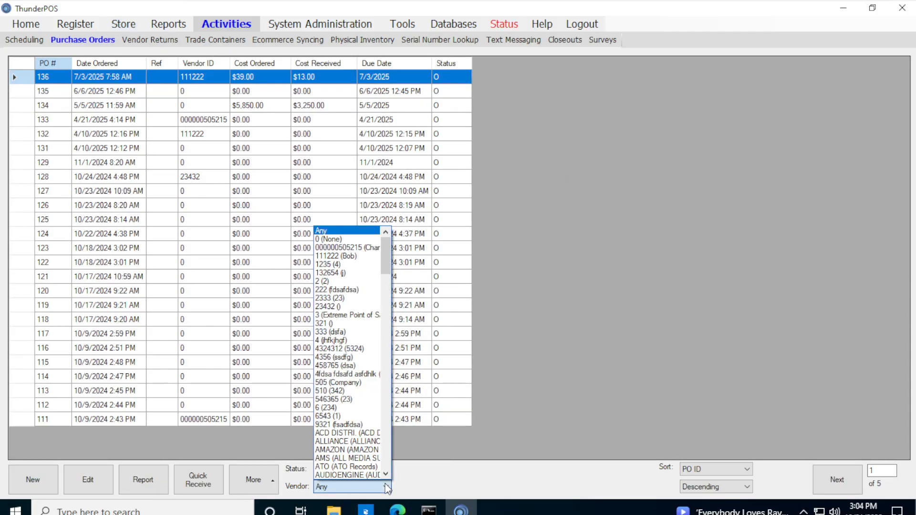
{"action": "left_click", "coordinate": [450, 474]}
{"action": "left_click", "coordinate": [371, 470]}
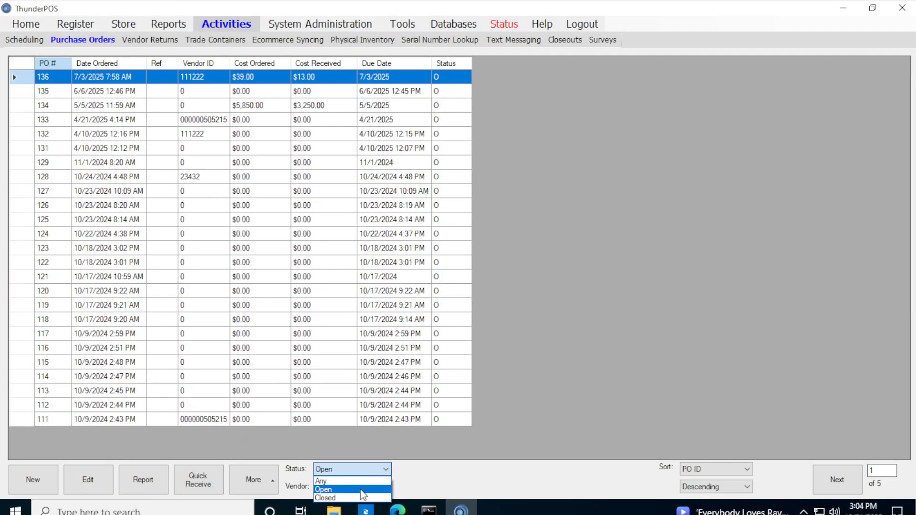
{"action": "left_click", "coordinate": [326, 497]}
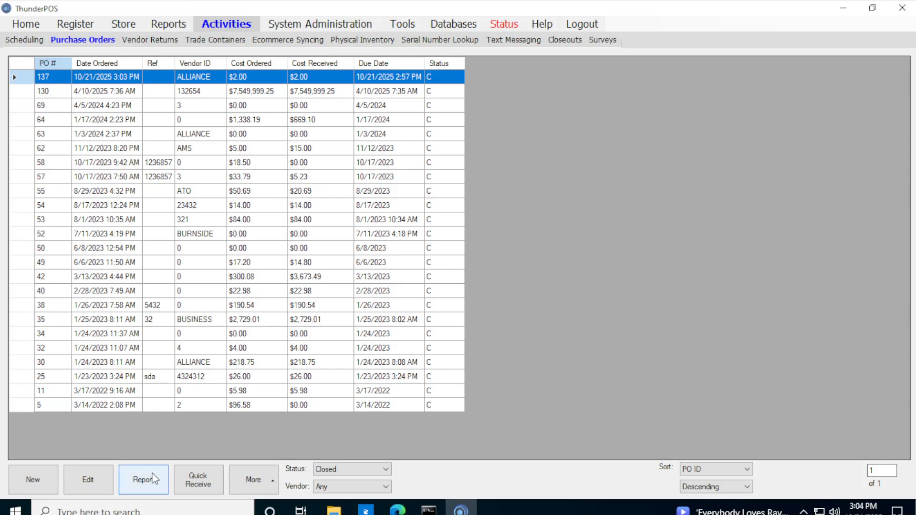
Examine the report type options and the additional actions for the closed purchase order without running any.
{"action": "left_click", "coordinate": [144, 479]}
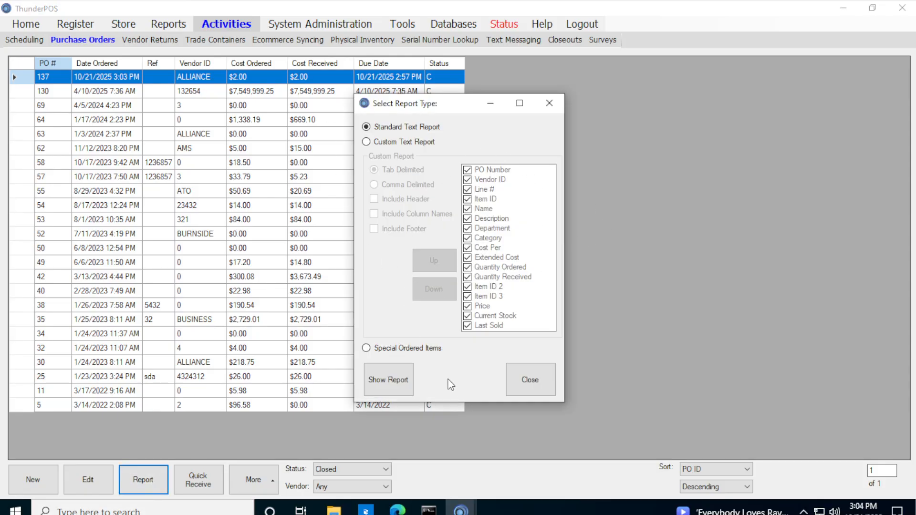
{"action": "left_click", "coordinate": [525, 385]}
{"action": "left_click", "coordinate": [253, 479]}
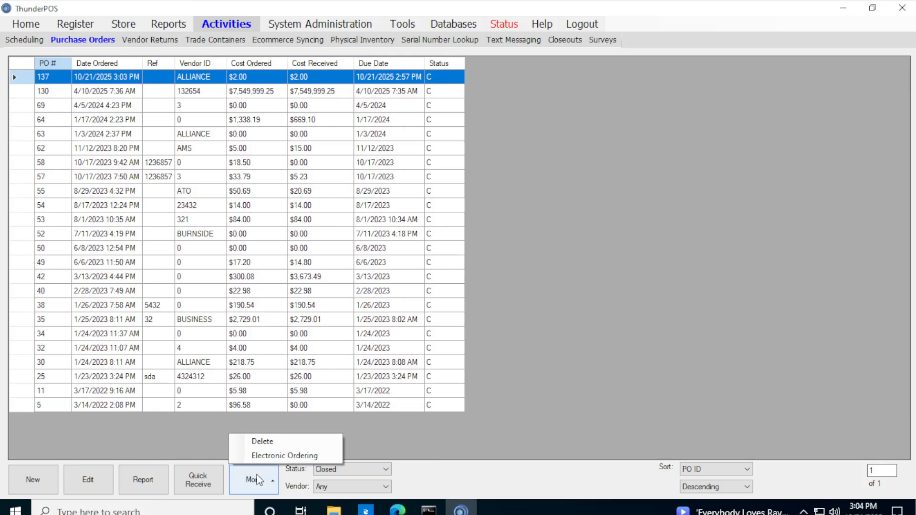
{"action": "left_click", "coordinate": [472, 432]}
{"action": "left_click", "coordinate": [124, 24]}
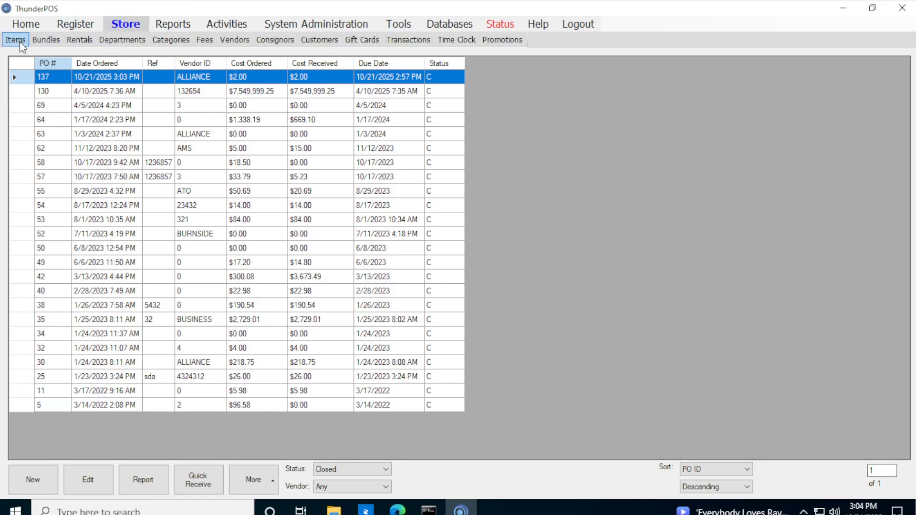
{"action": "left_click", "coordinate": [17, 41]}
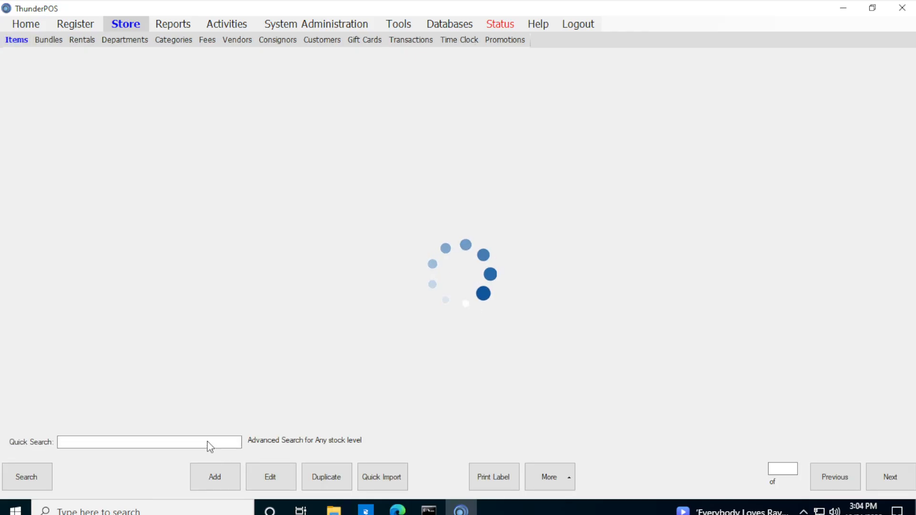
{"action": "type", "text": "000000507882"}
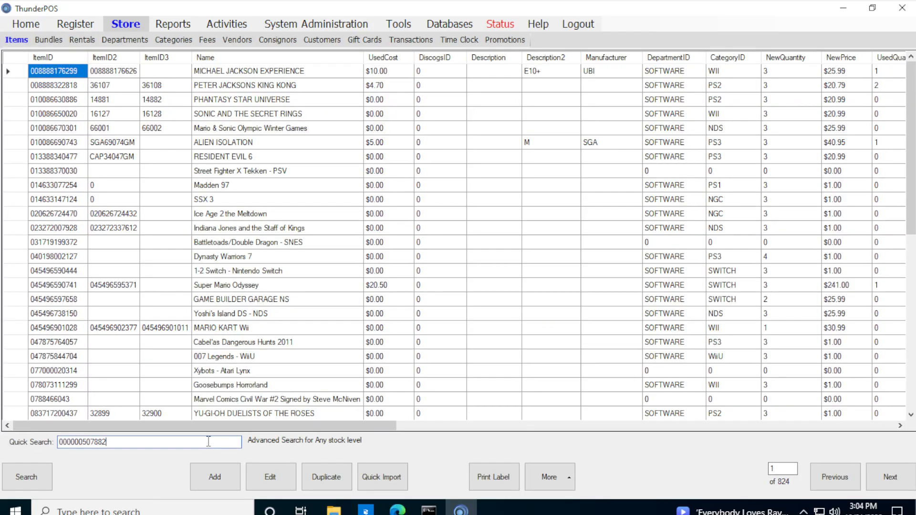
{"action": "key", "text": "Return"}
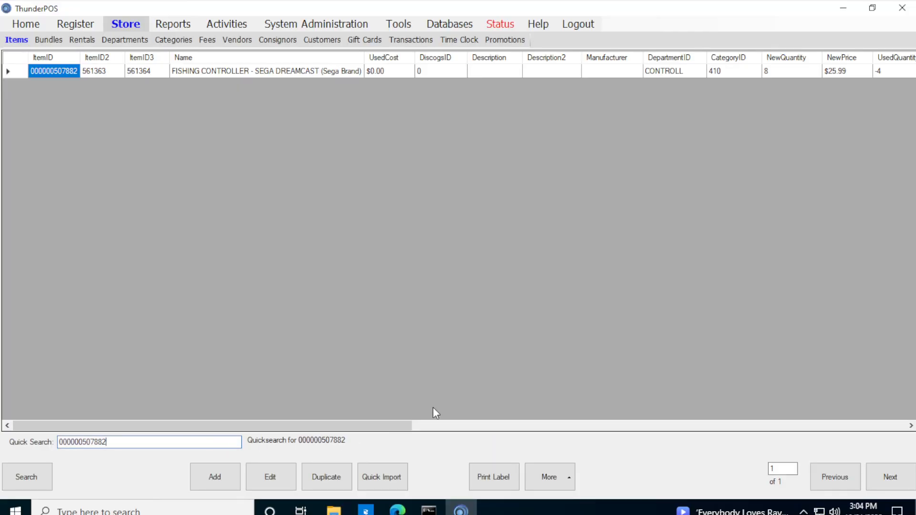
Check the fishing controller's item history, review the ALLIANCE purchase entry from PO 137, and close the history.
{"action": "left_click", "coordinate": [555, 482]}
{"action": "mouse_move", "coordinate": [590, 439]}
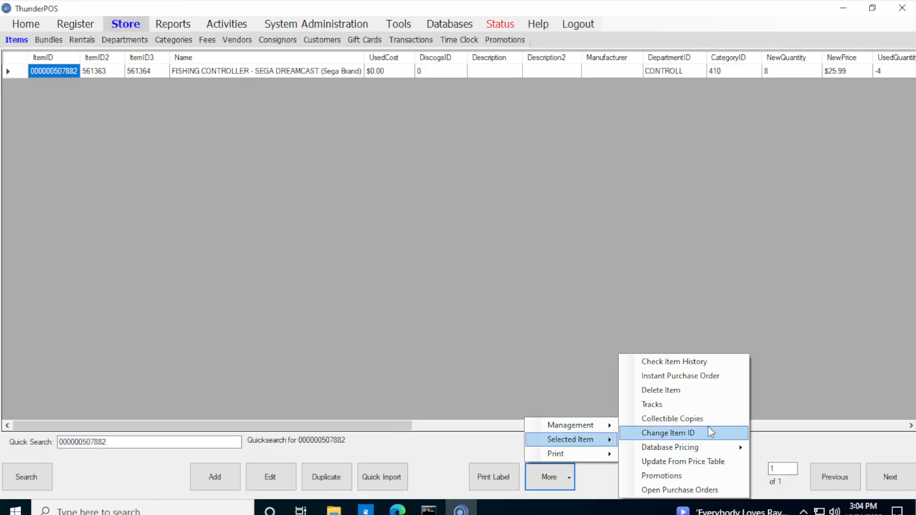
{"action": "left_click", "coordinate": [690, 366]}
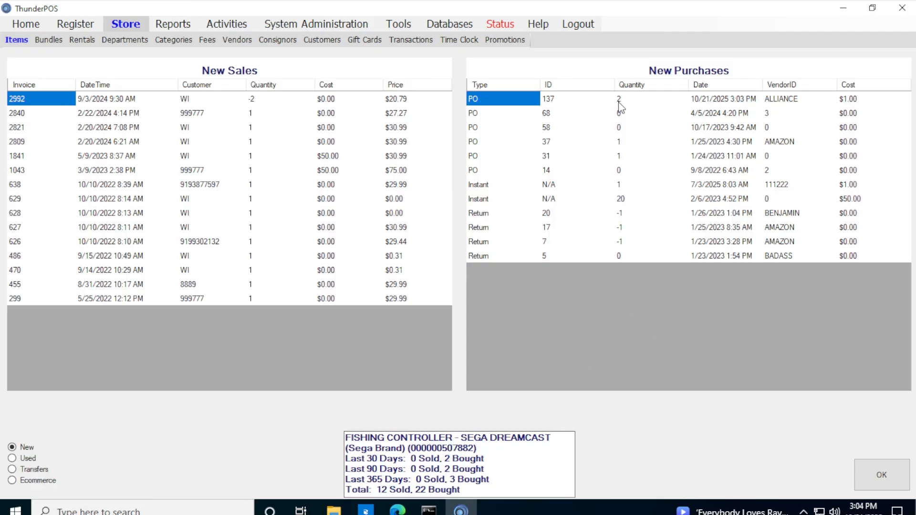
{"action": "left_click_drag", "start_coordinate": [621, 102], "coordinate": [866, 105]}
{"action": "left_click", "coordinate": [866, 105]}
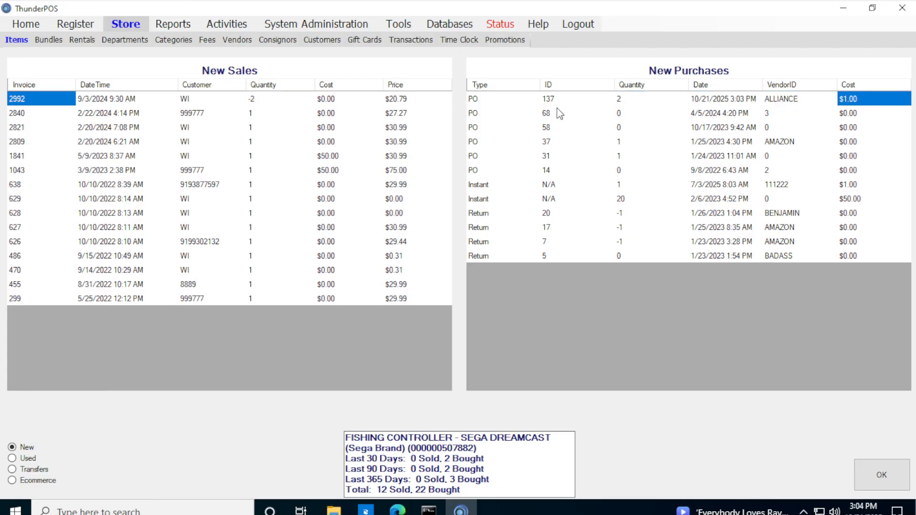
{"action": "left_click_drag", "start_coordinate": [481, 101], "coordinate": [874, 109]}
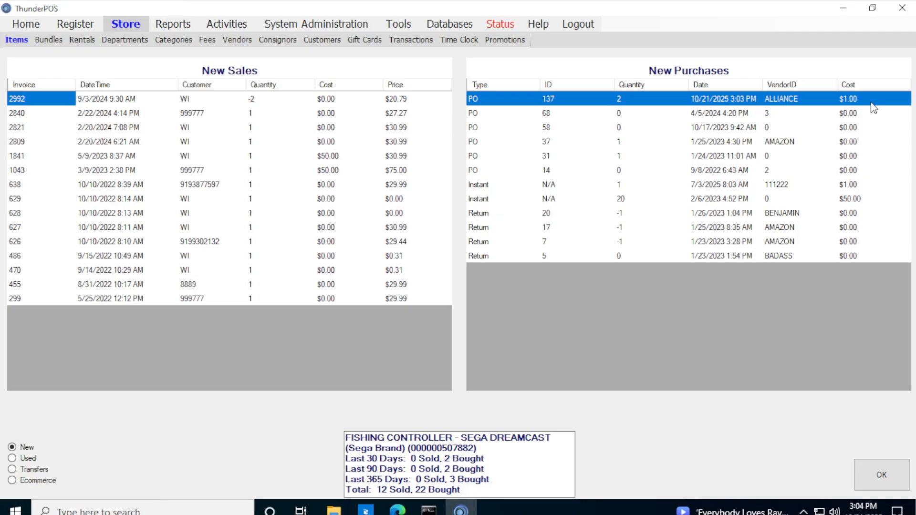
{"action": "left_click", "coordinate": [881, 473]}
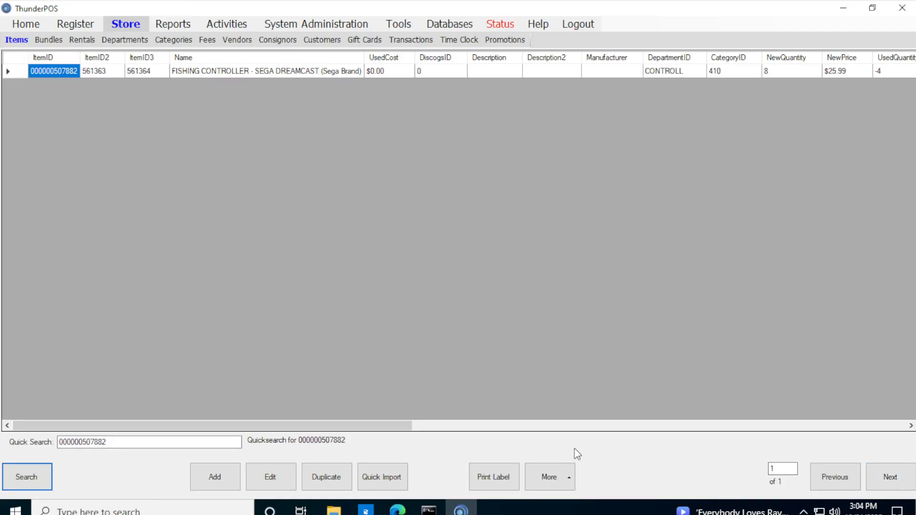
View the Instant Purchase Order form for the fishing controller and cancel it without receiving anything.
{"action": "left_click", "coordinate": [572, 482]}
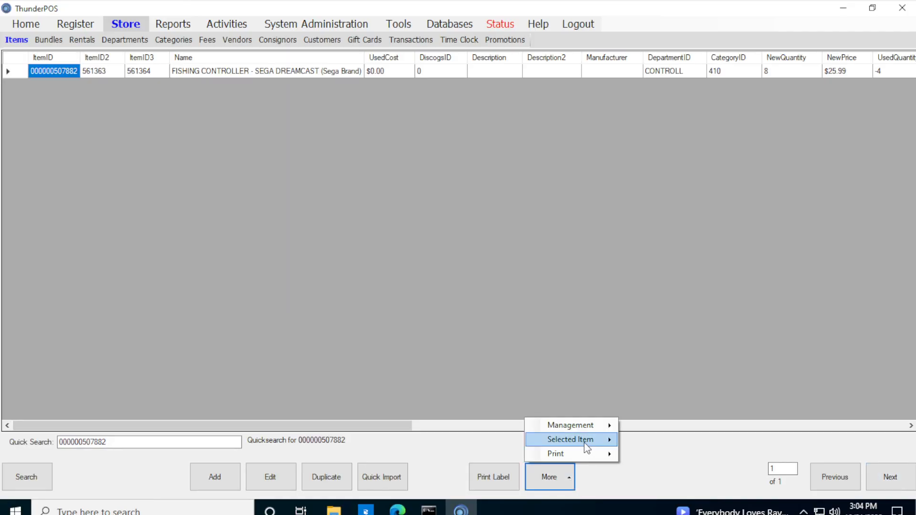
{"action": "mouse_move", "coordinate": [586, 447]}
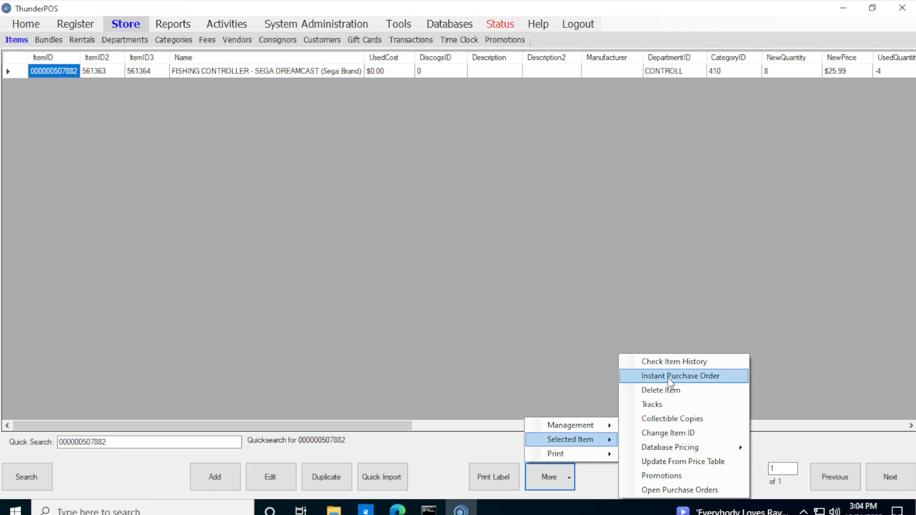
{"action": "left_click", "coordinate": [703, 376]}
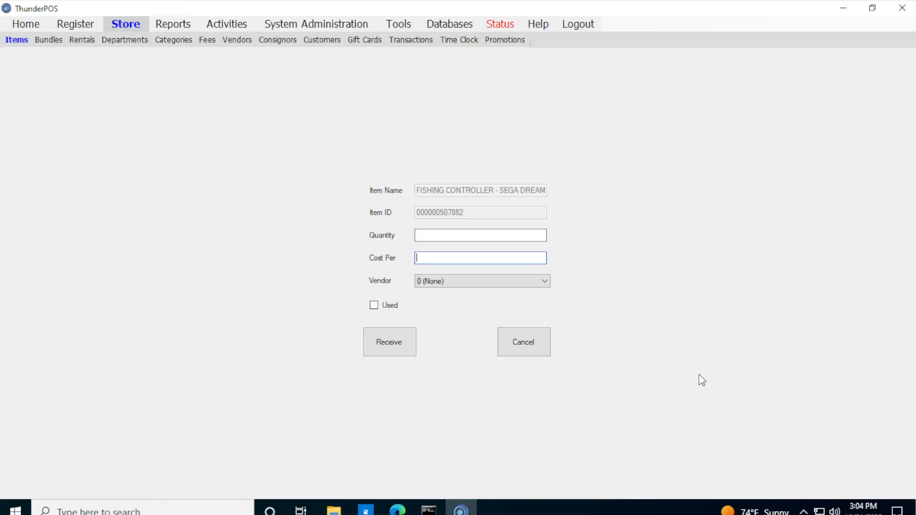
{"action": "left_click", "coordinate": [528, 342]}
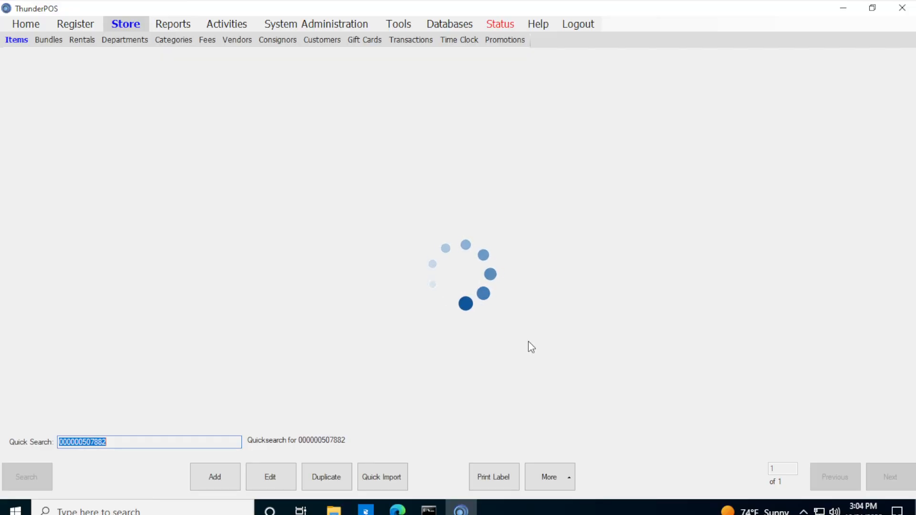